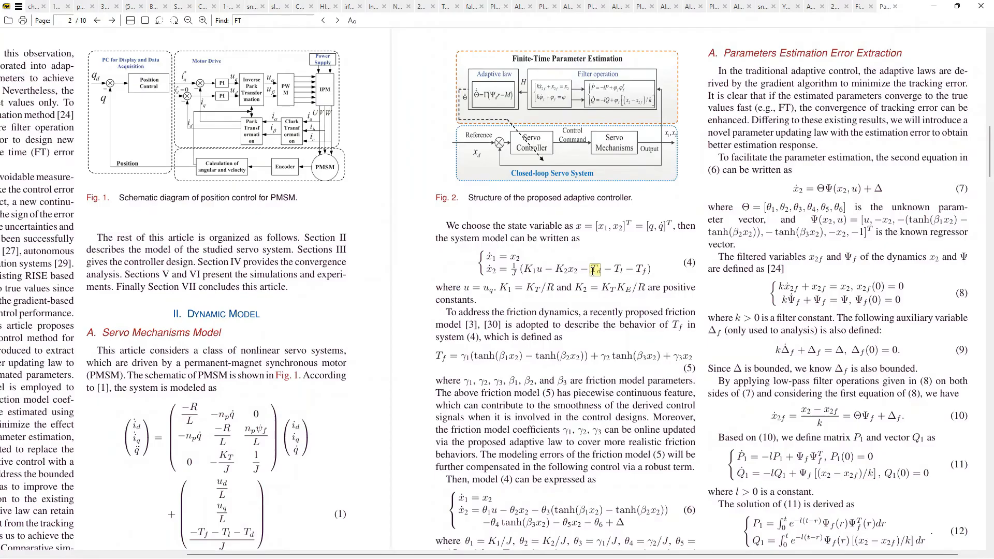
Read through the system model (4), friction model (5) and rewritten model (6) in the paper's Dynamic Model section
click(592, 317)
scroll(528, 404, down, 3)
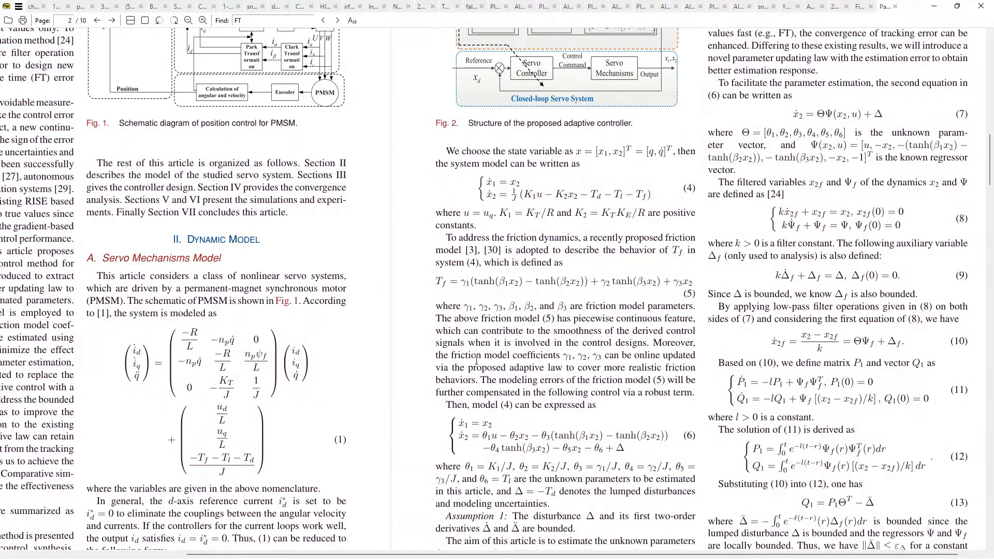
drag(562, 363, 615, 357)
click(631, 366)
scroll(554, 398, up, 3)
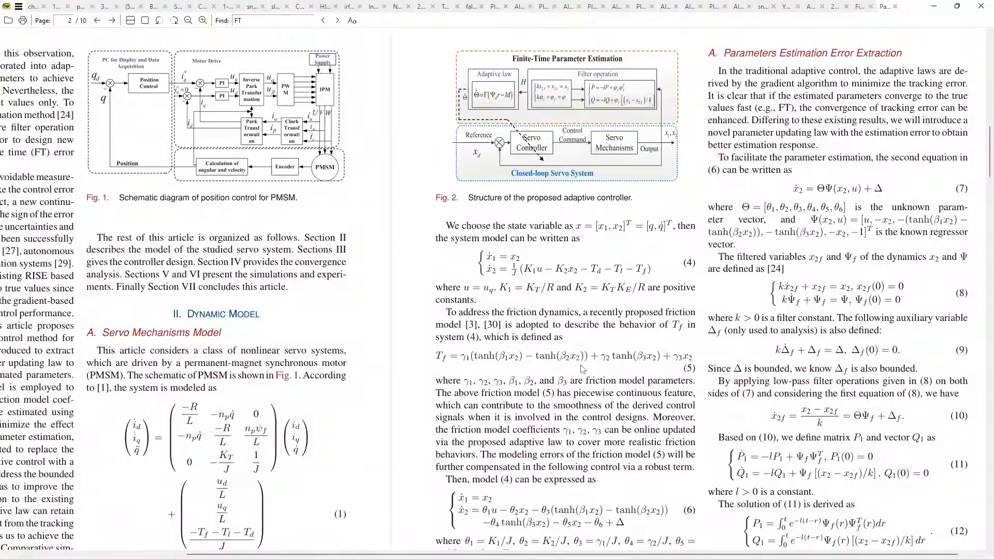
scroll(516, 396, down, 1)
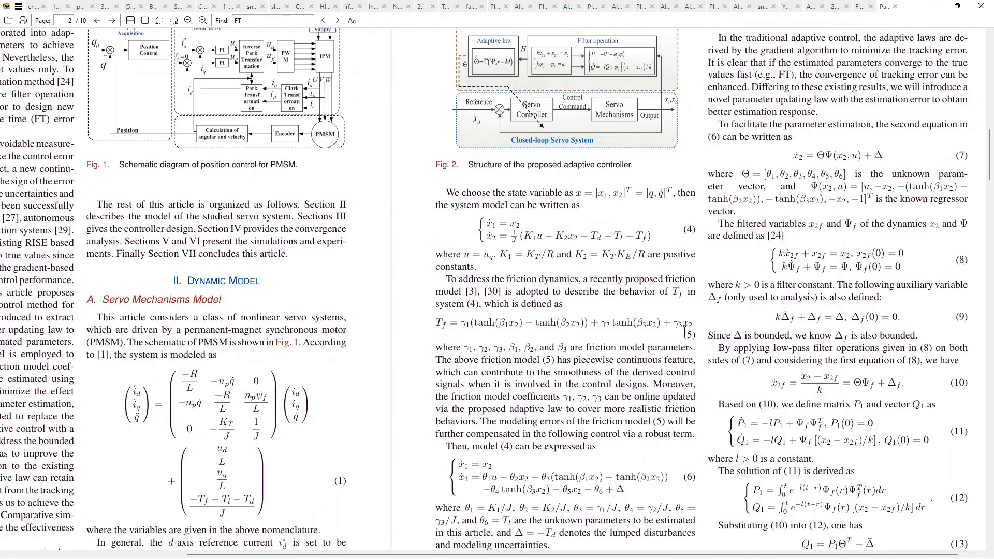
scroll(566, 422, down, 5)
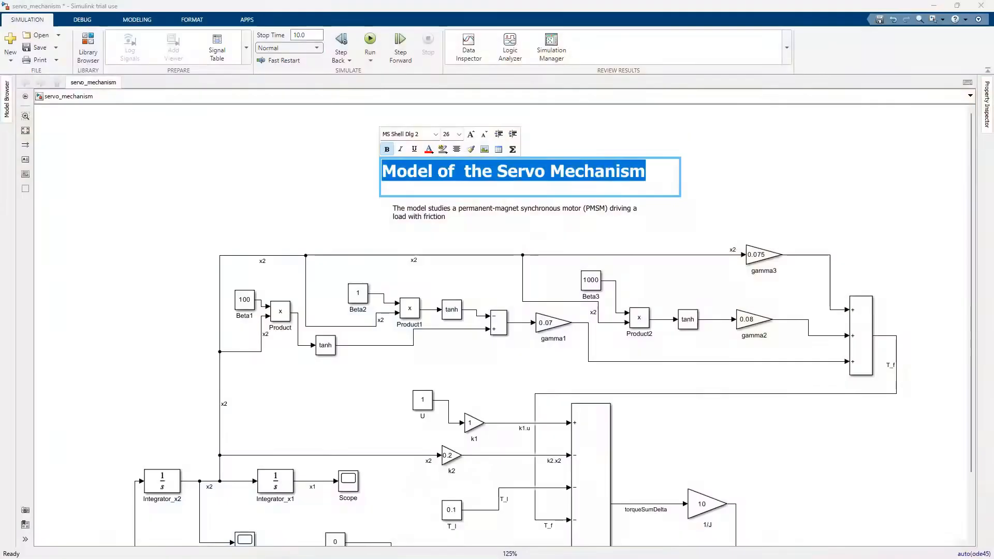
Leave the title annotation of the servo_mechanism model and examine its layout around Integrator_x2 and Integrator_x1
click(705, 204)
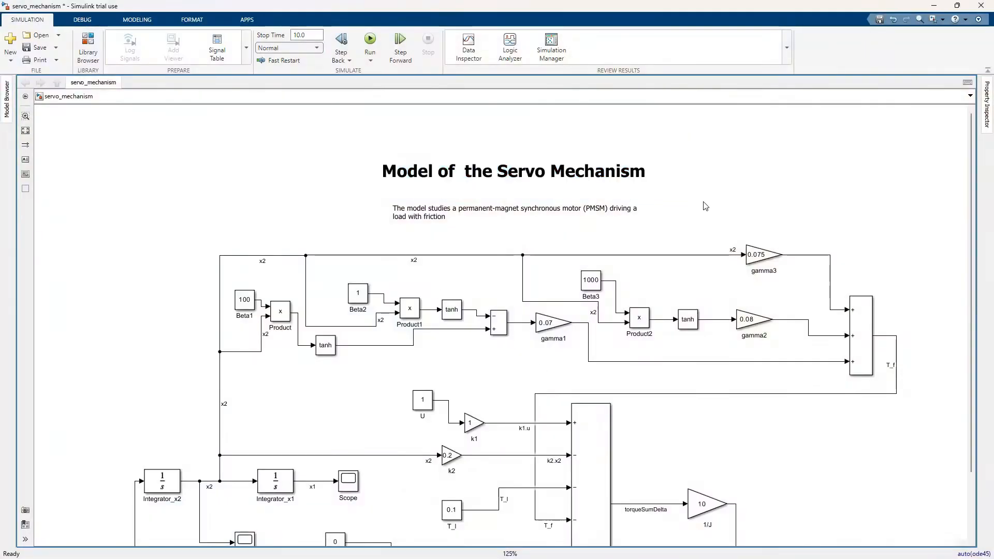
scroll(705, 204, down, 2)
scroll(339, 310, down, 2)
scroll(339, 428, up, 4)
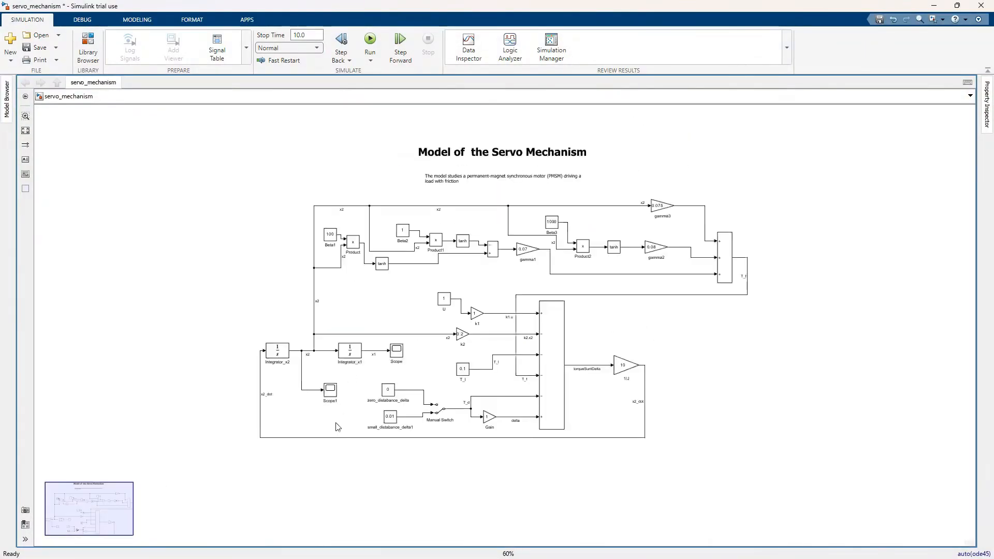
click(358, 319)
click(359, 319)
click(244, 315)
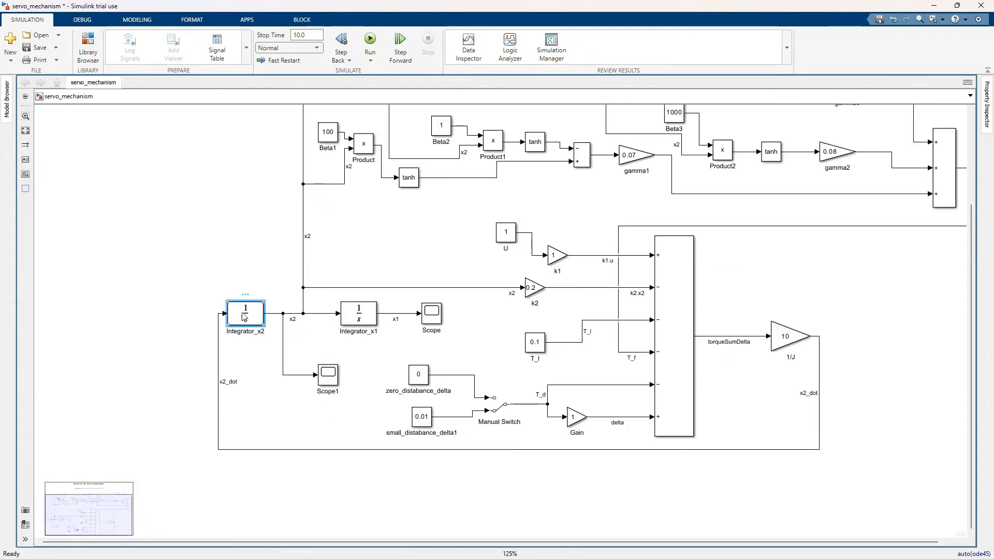
click(343, 314)
scroll(228, 356, up, 2)
scroll(274, 342, up, 2)
scroll(440, 333, down, 3)
Rearrange the blocks so Integrator_x2 sits directly beneath Integrator_x1 and Scope1 lies to the left of Integrator_x2
drag(423, 379, 410, 419)
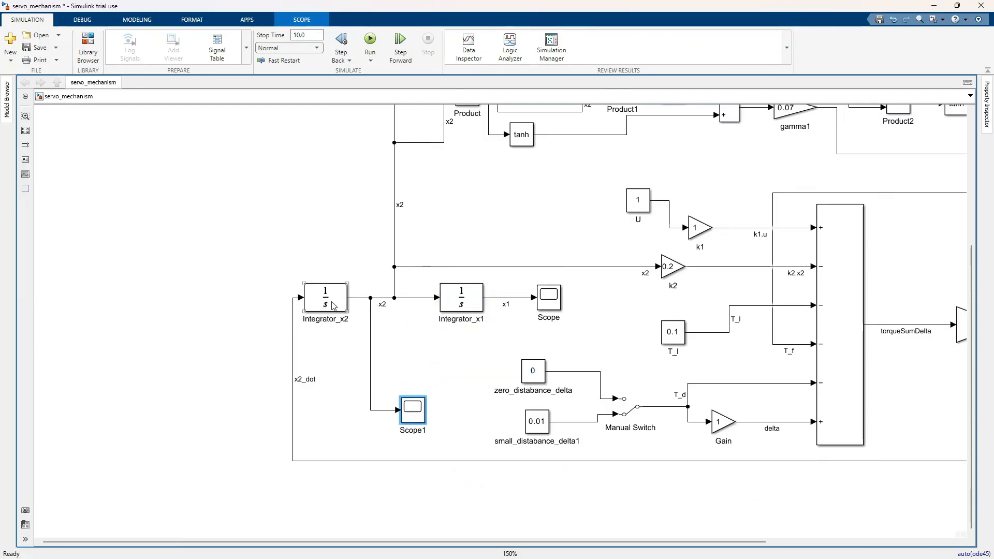
drag(337, 301, 458, 358)
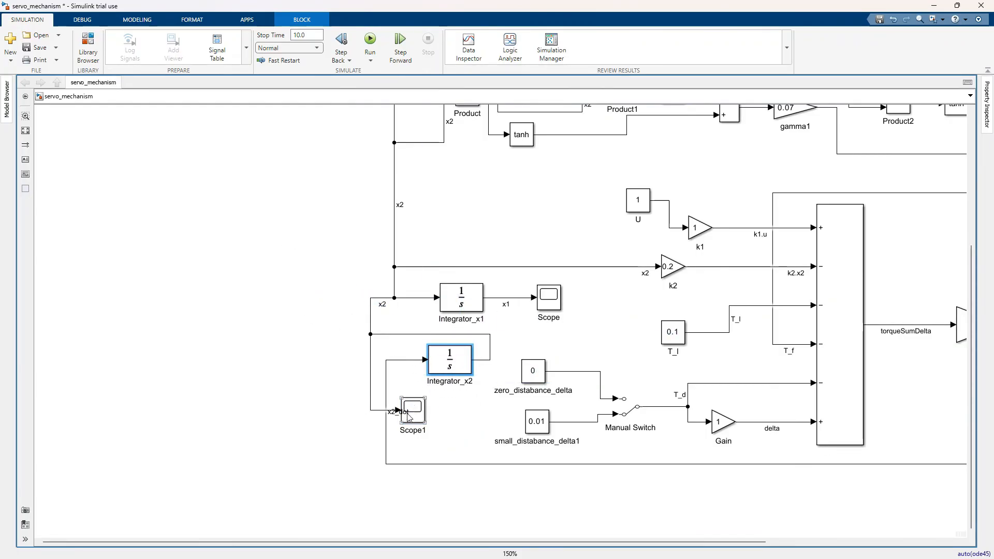
drag(415, 417, 319, 376)
drag(447, 362, 451, 362)
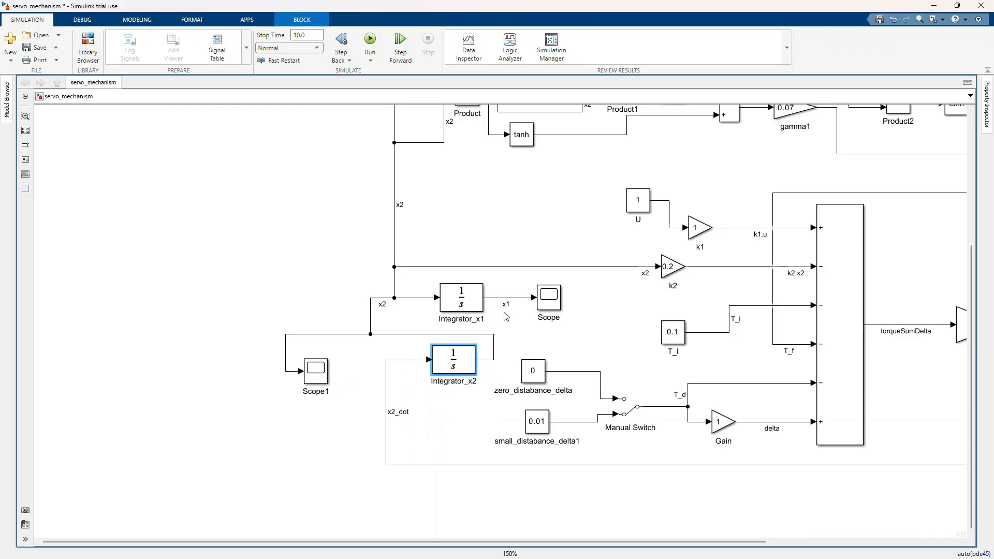
scroll(500, 311, up, 2)
drag(457, 301, 456, 301)
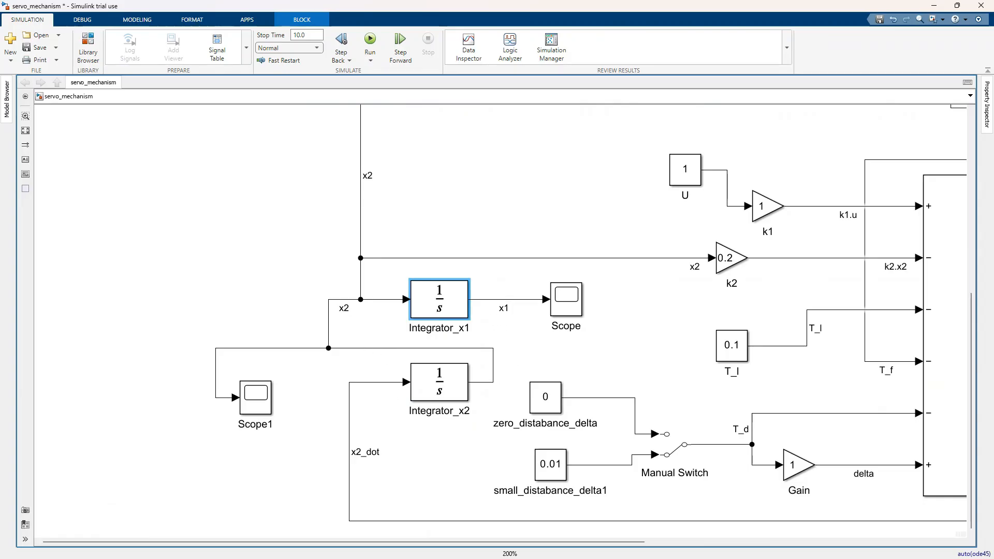
Switch to the PDF paper, tile it side by side with the servo_mechanism model, and bring up equation (6)
key(alt+Tab)
scroll(744, 252, up, 1)
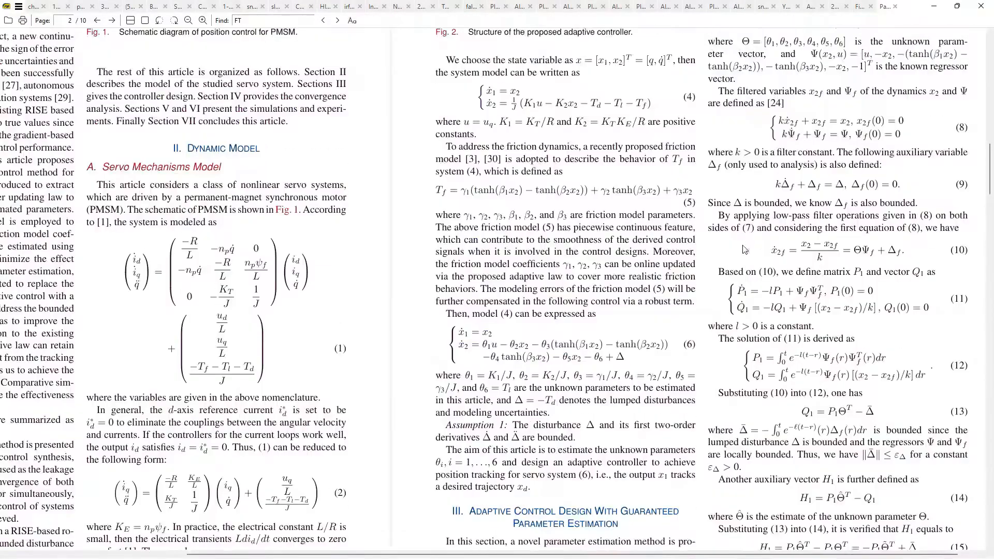
drag(899, 16, 989, 132)
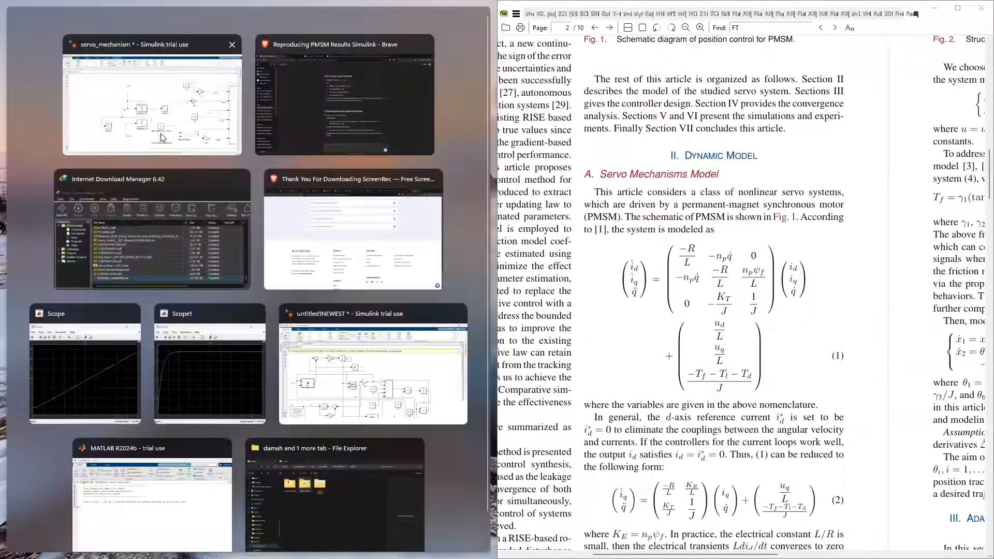
click(160, 133)
scroll(144, 278, down, 1)
scroll(674, 348, down, 5)
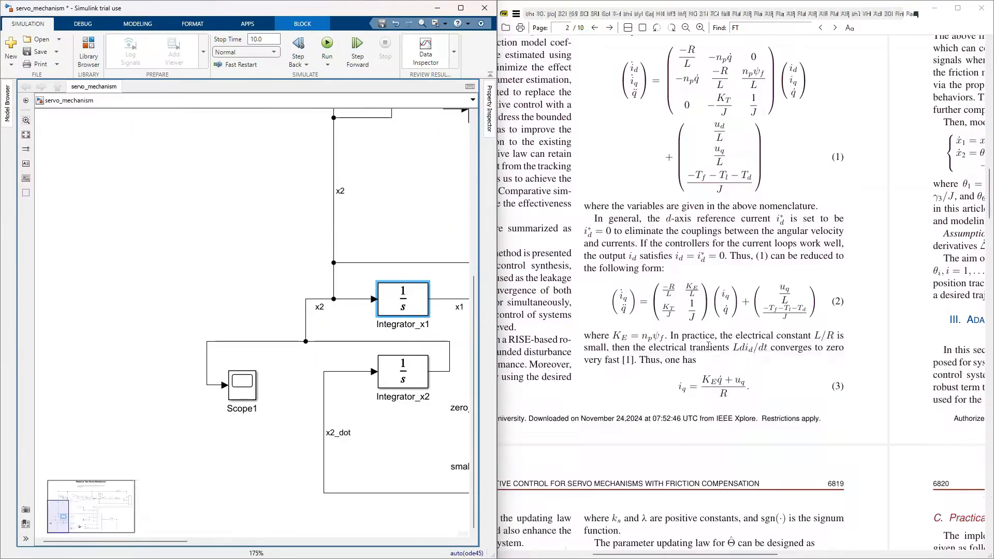
scroll(727, 341, right, 5)
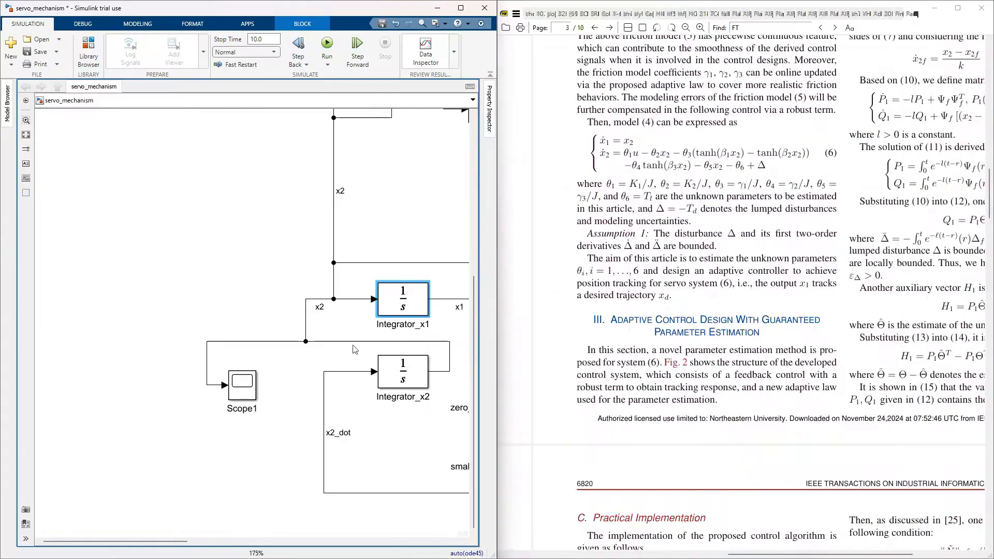
Examine the connections of Integrator_x1, Integrator_x2 and their scopes against the state equations in (6)
scroll(236, 289, down, 4)
scroll(302, 287, up, 3)
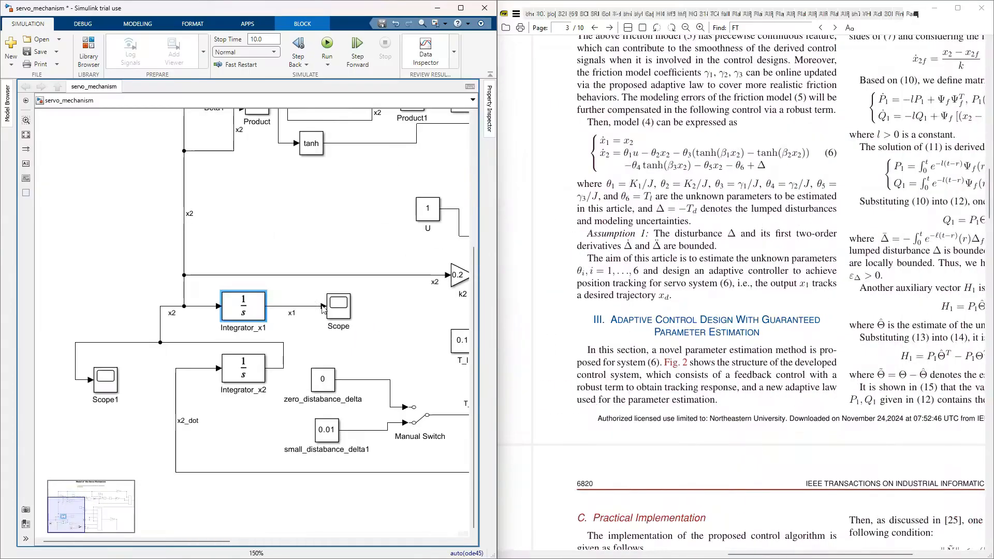
scroll(340, 305, up, 2)
scroll(383, 273, down, 1)
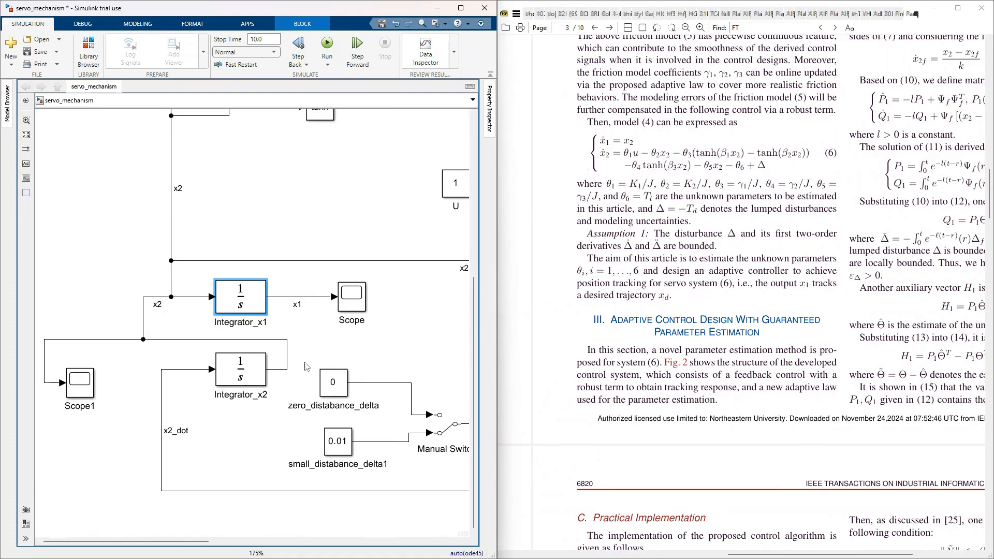
scroll(255, 366, down, 1)
scroll(215, 346, down, 1)
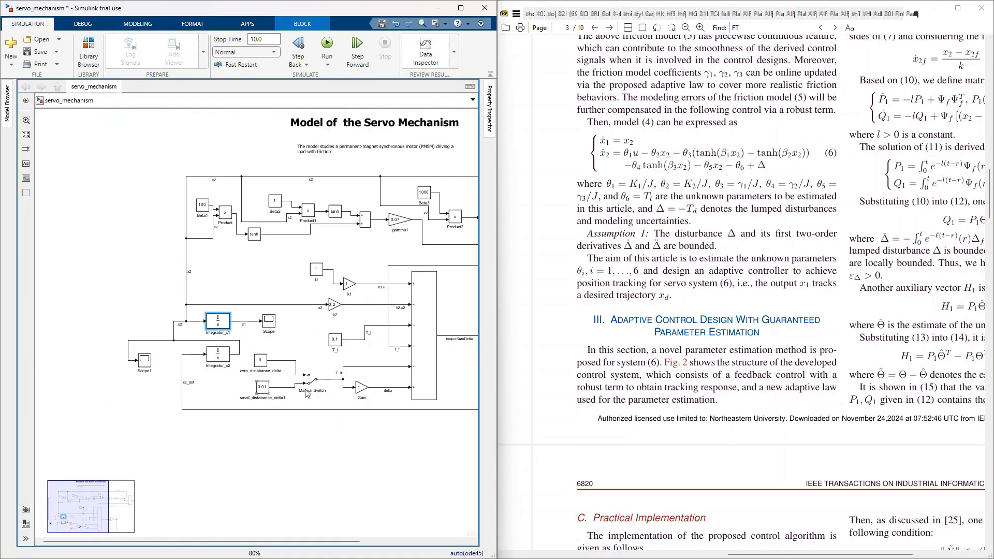
scroll(304, 324, up, 2)
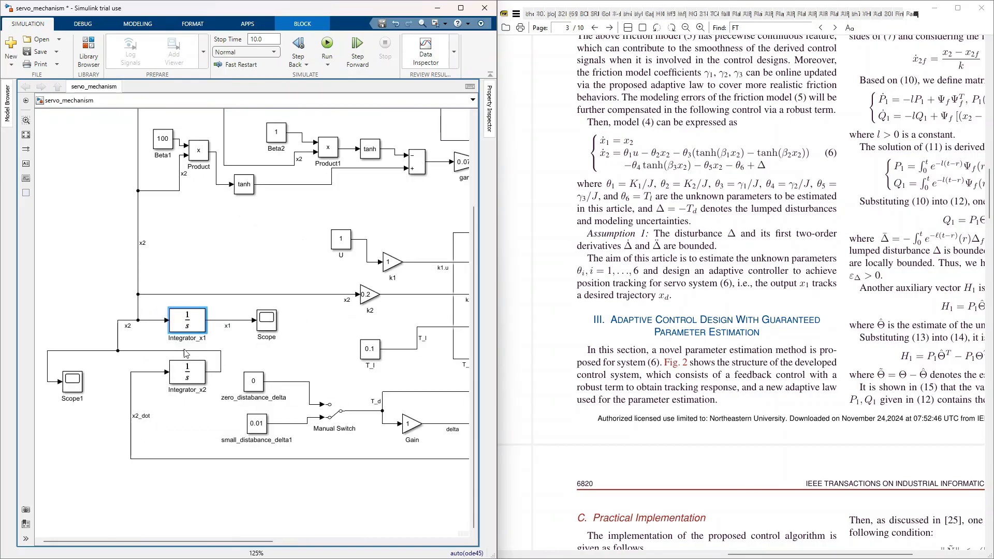
scroll(231, 371, up, 1)
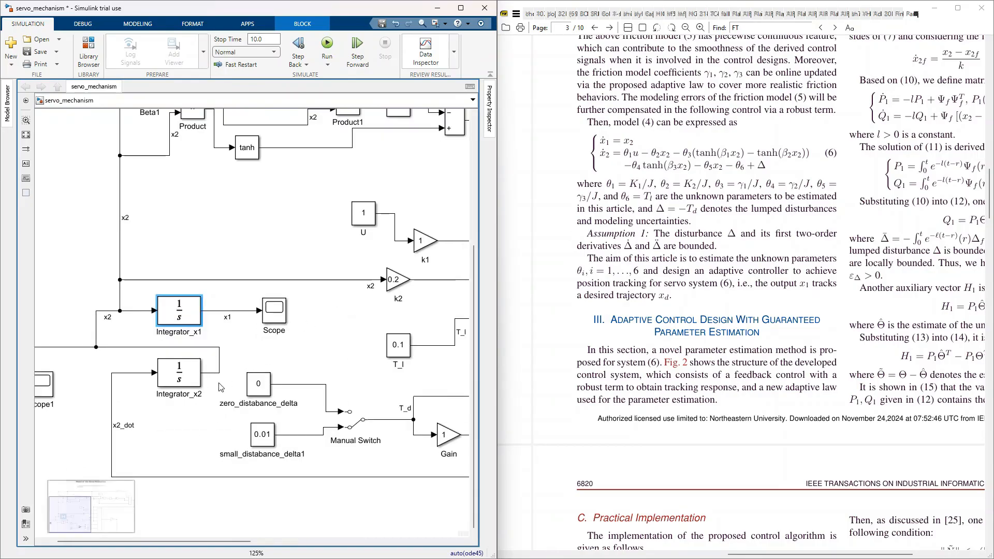
scroll(183, 346, down, 1)
scroll(192, 370, up, 1)
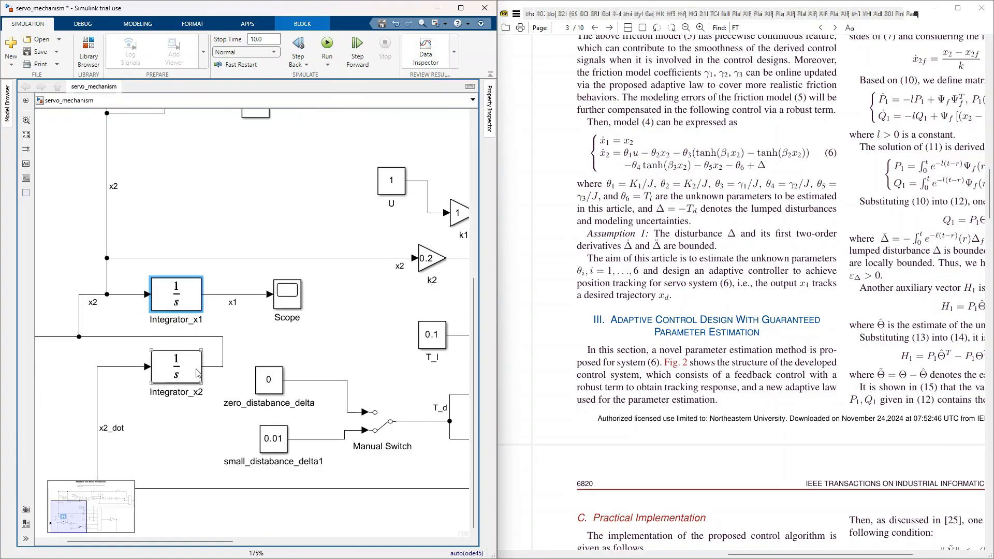
scroll(189, 348, down, 1)
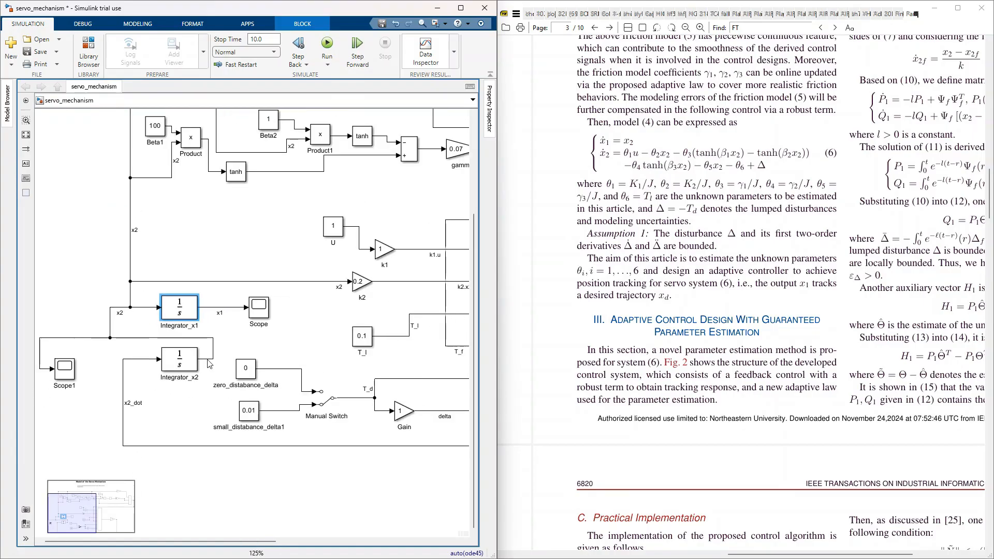
Select the right-hand side of the second state equation in (6) and compare it with the Add block's inputs
drag(620, 154, 719, 162)
scroll(230, 348, down, 3)
scroll(199, 353, up, 2)
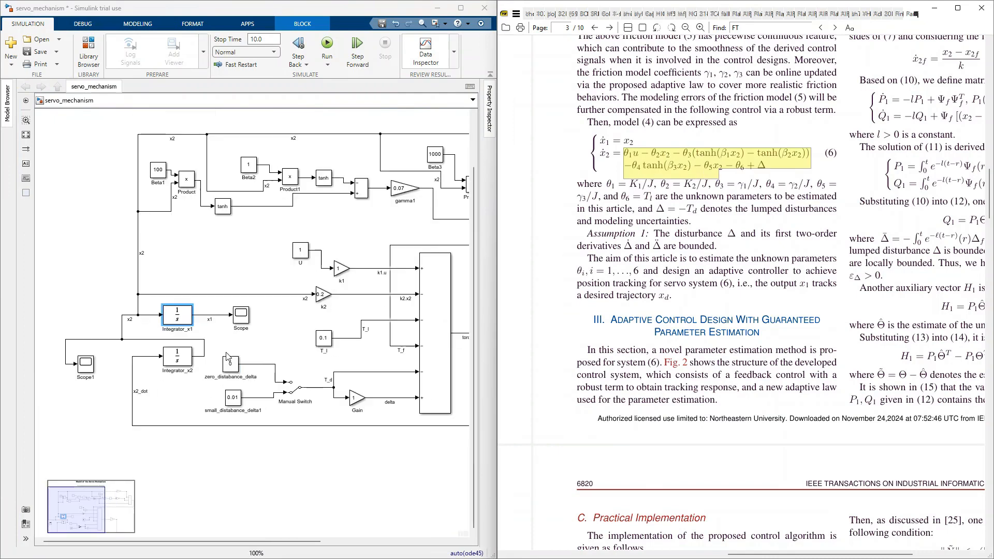
scroll(175, 455, down, 3)
scroll(321, 362, up, 4)
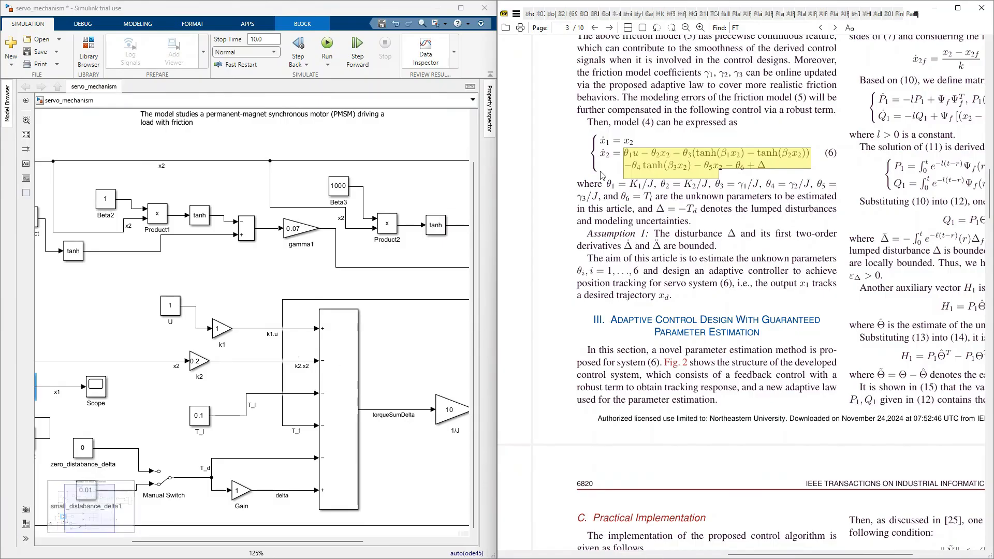
click(346, 399)
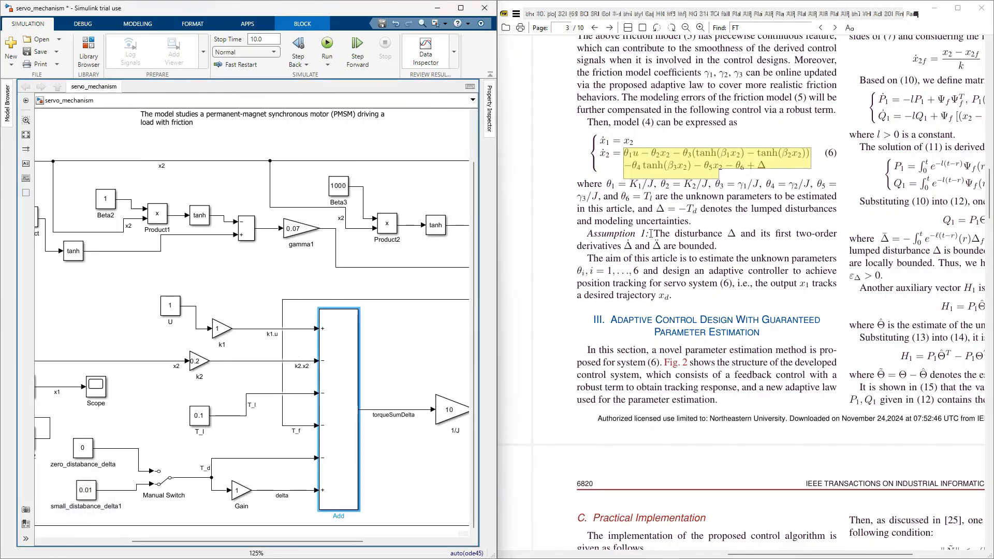
Bring up equation (4) in the paper and move the T_l constant block slightly left, farther from the Add block
click(668, 178)
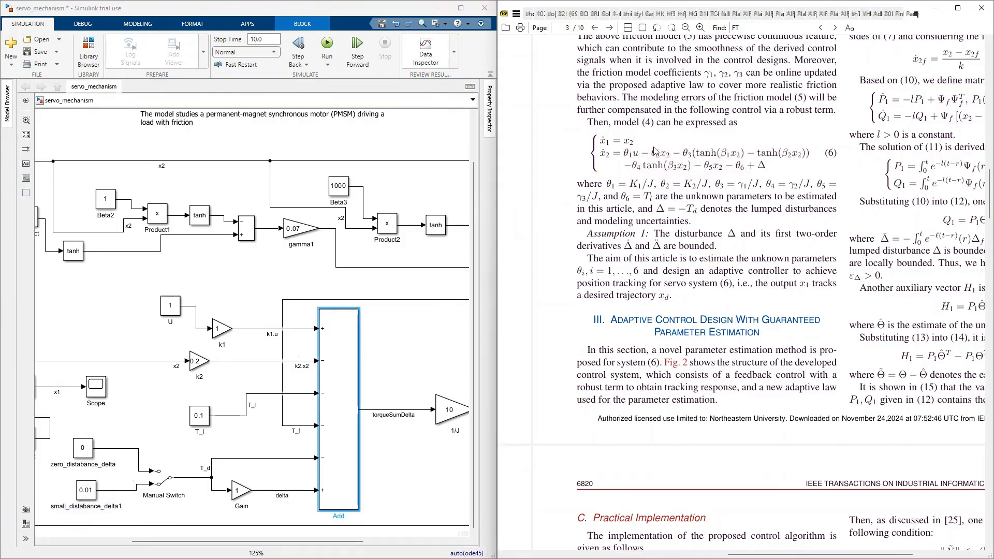
scroll(635, 315, up, 5)
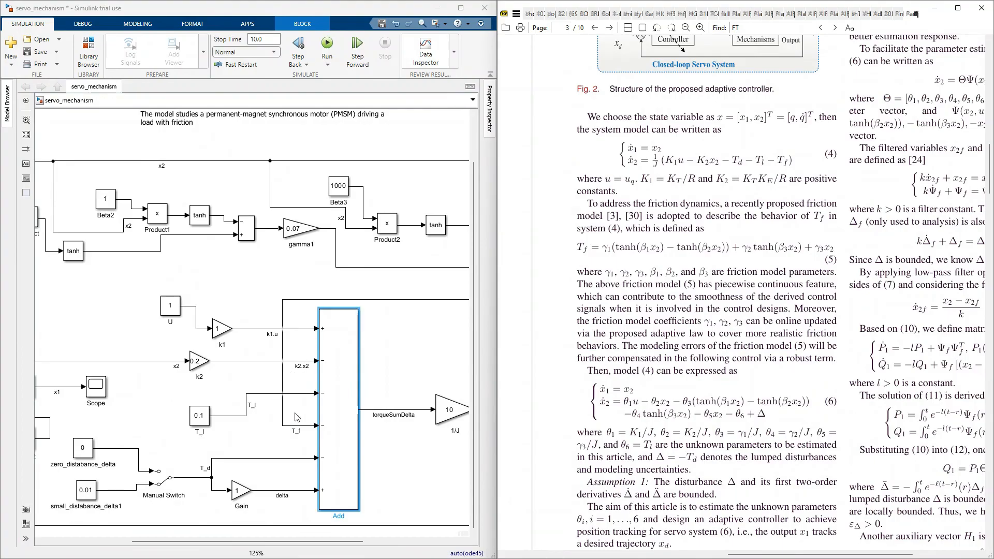
drag(198, 421, 169, 420)
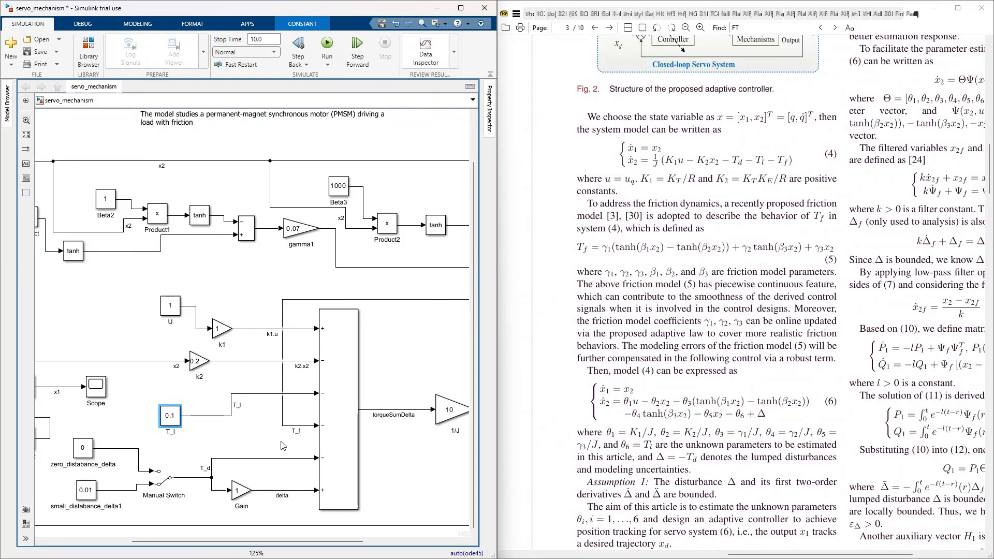
Mark the + Δ term in equation (6) and compare it with the Gain block's delta input to the Add block
scroll(737, 258, down, 4)
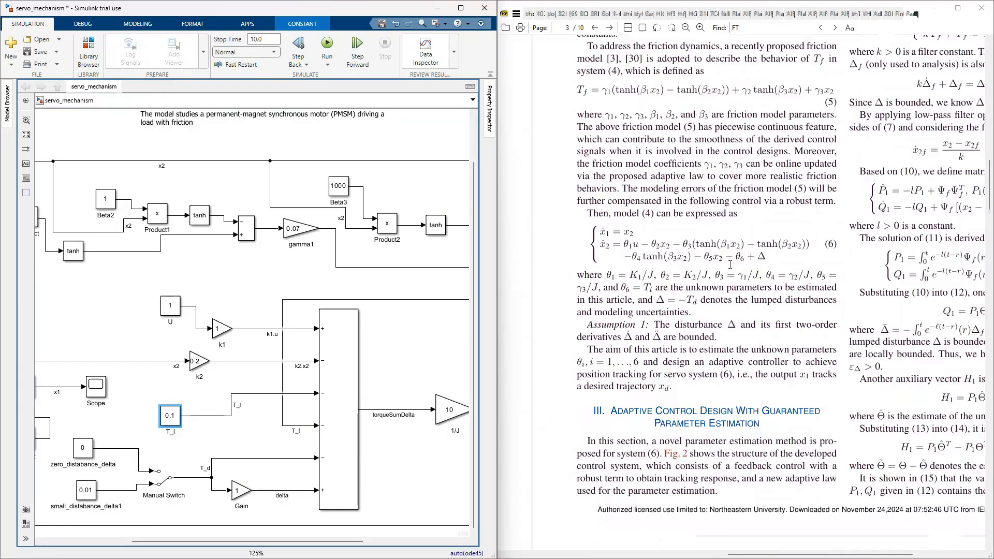
double_click(763, 222)
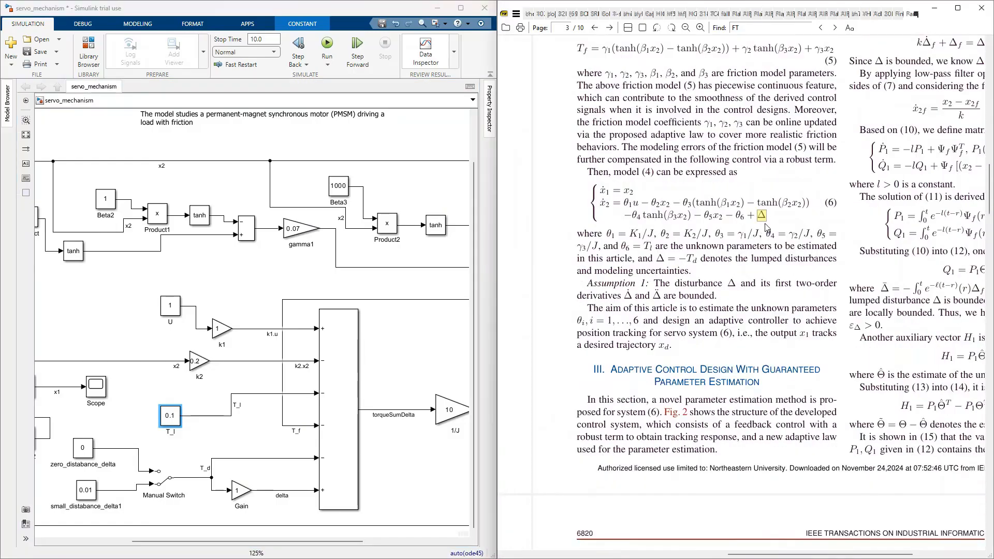
scroll(744, 207, up, 5)
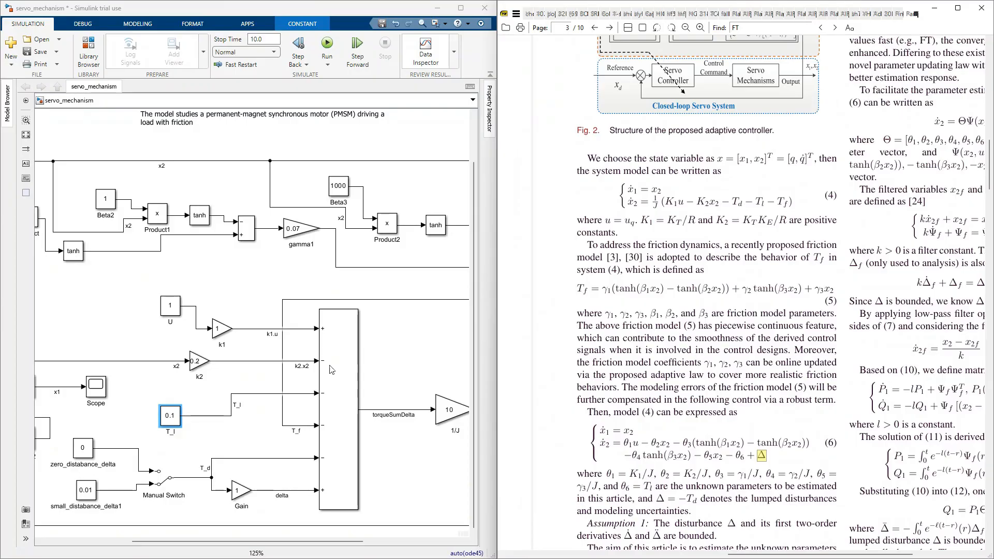
scroll(769, 452, down, 1)
drag(747, 422, 746, 421)
click(243, 493)
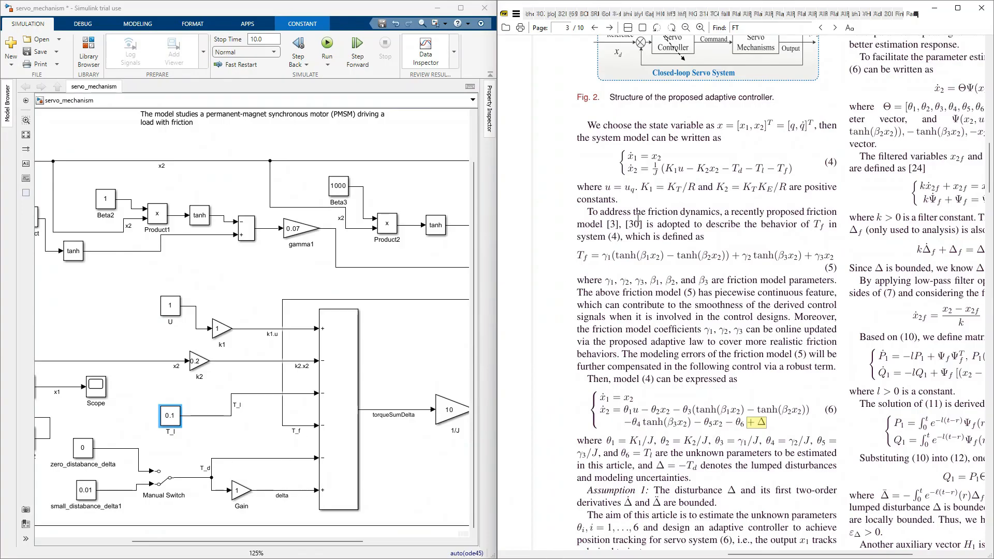
Mark the definition Δ = −T_d below equation (6) and compare it with the model's disturbance branch
scroll(361, 275, down, 1)
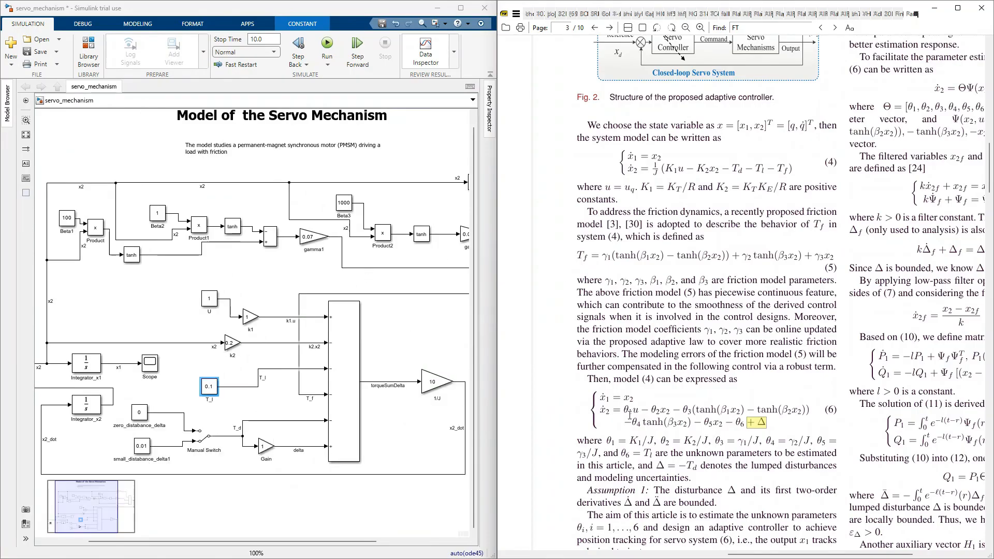
drag(655, 465, 687, 466)
click(692, 465)
scroll(108, 470, up, 1)
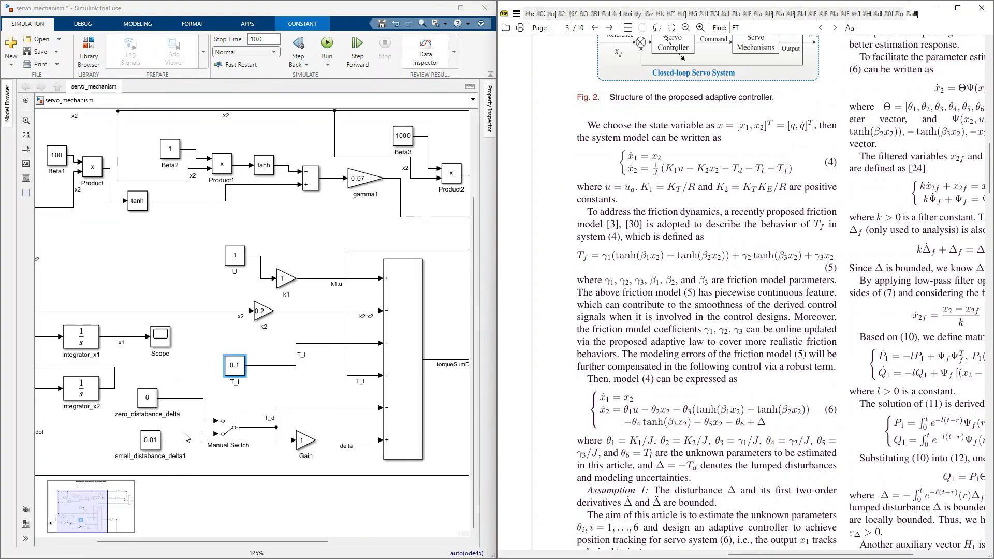
Inspect the constant values of the zero_distabance_delta and small_distabance_delta1 blocks without changing them
double_click(146, 399)
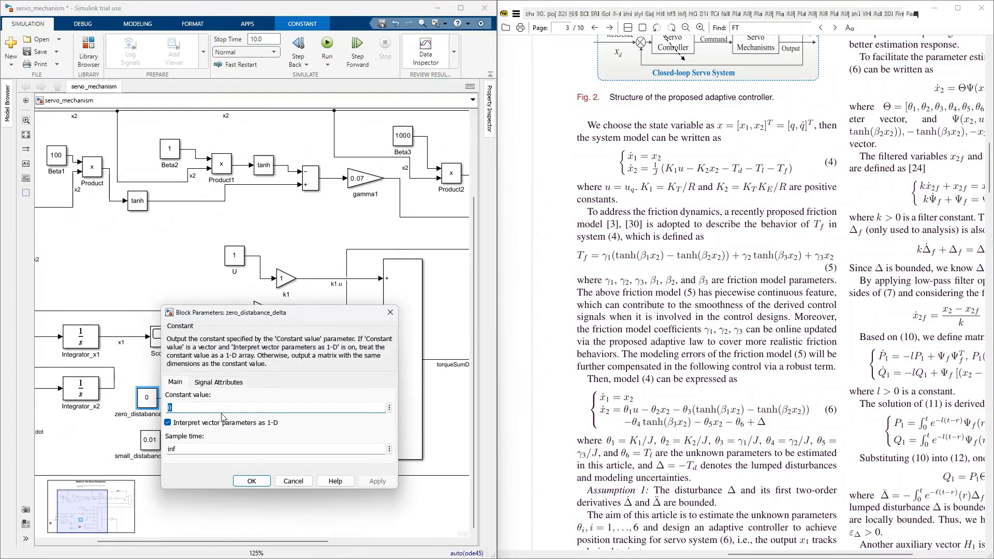
click(305, 482)
double_click(155, 443)
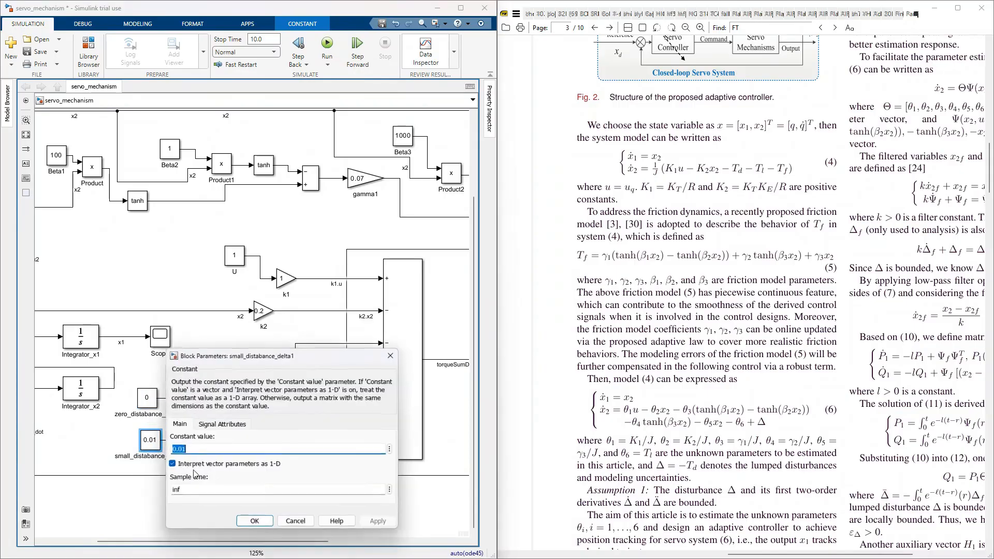
click(295, 523)
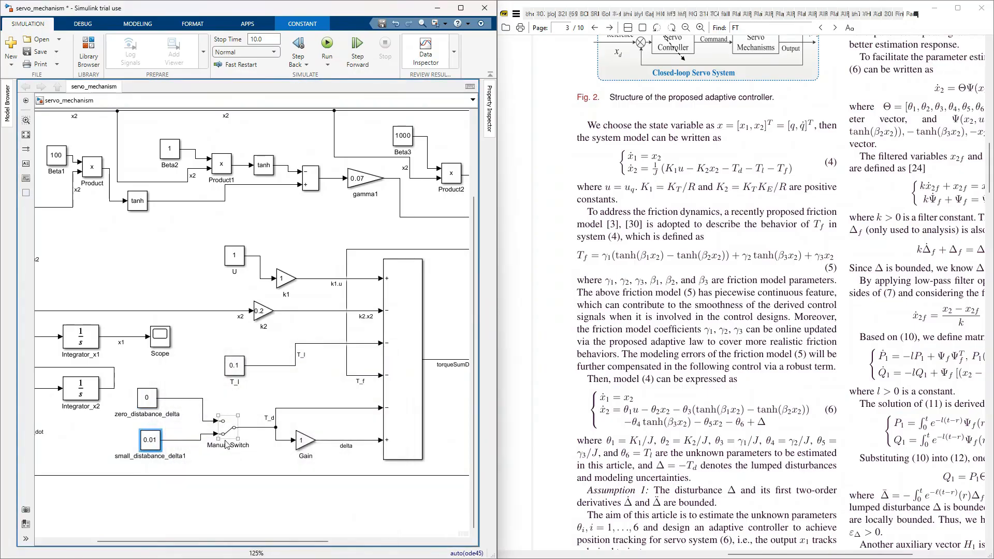
Toggle the Manual Switch between the two disturbance constants and return it to small_distabance_delta1
click(226, 428)
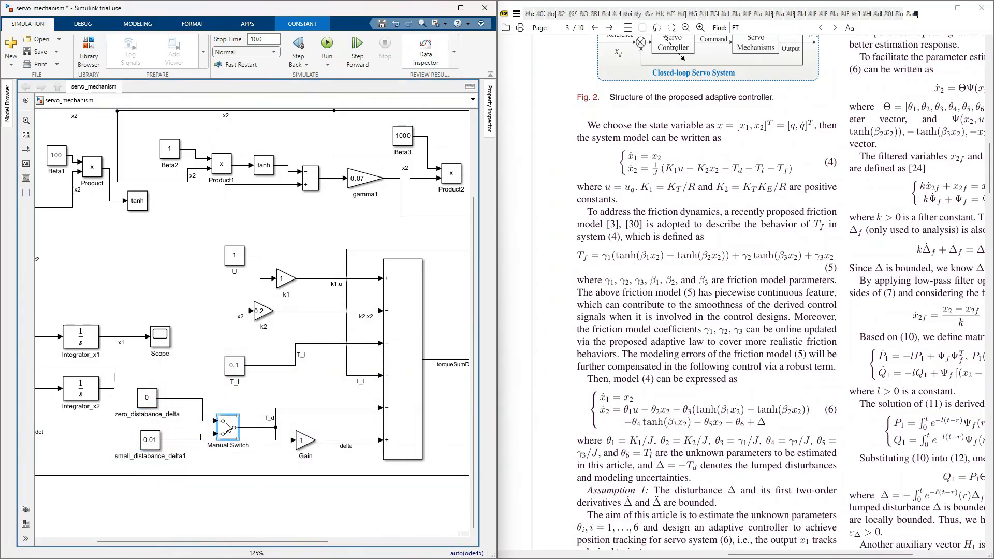
double_click(226, 428)
scroll(271, 417, up, 3)
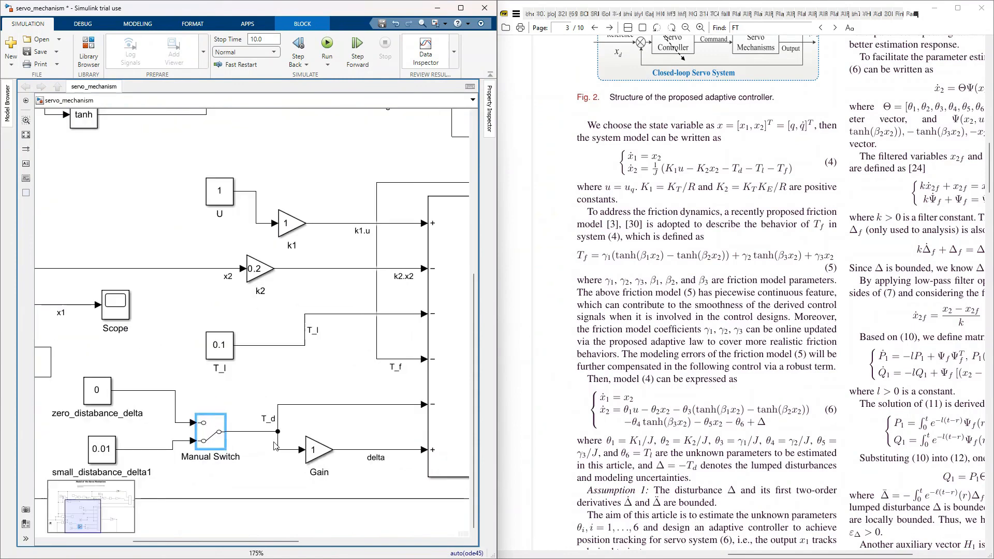
Inspect the parameters of the Gain block between T_d and delta, leaving them as they are
click(318, 454)
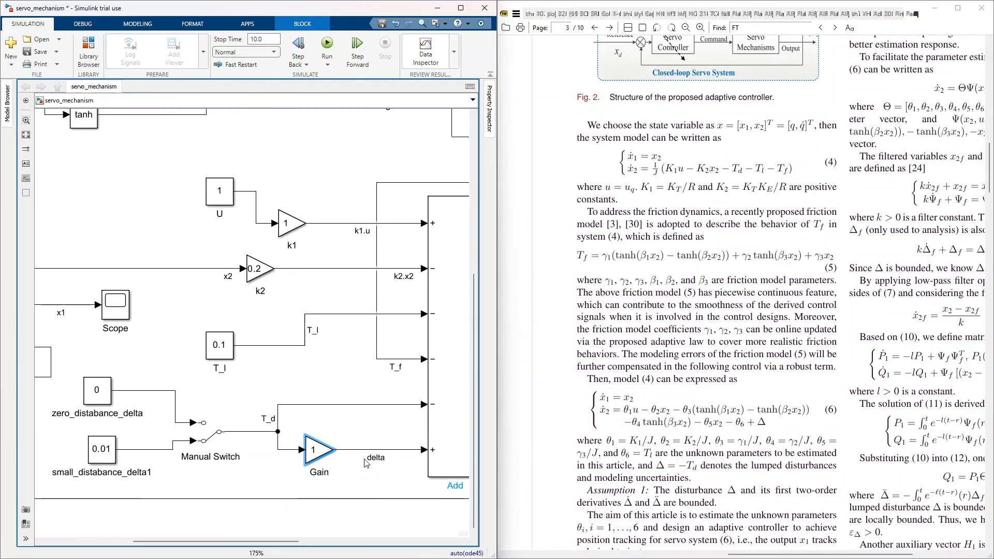
double_click(322, 455)
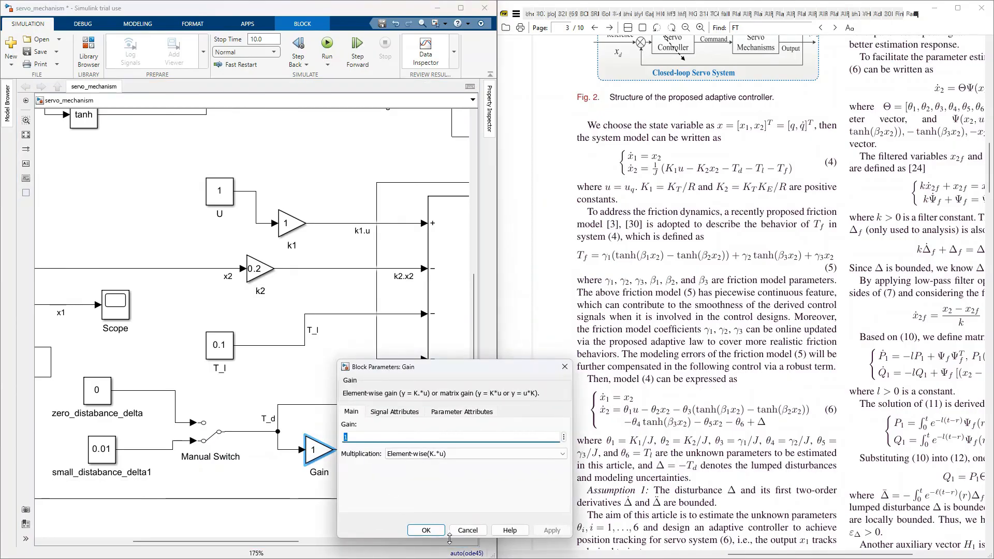
click(451, 511)
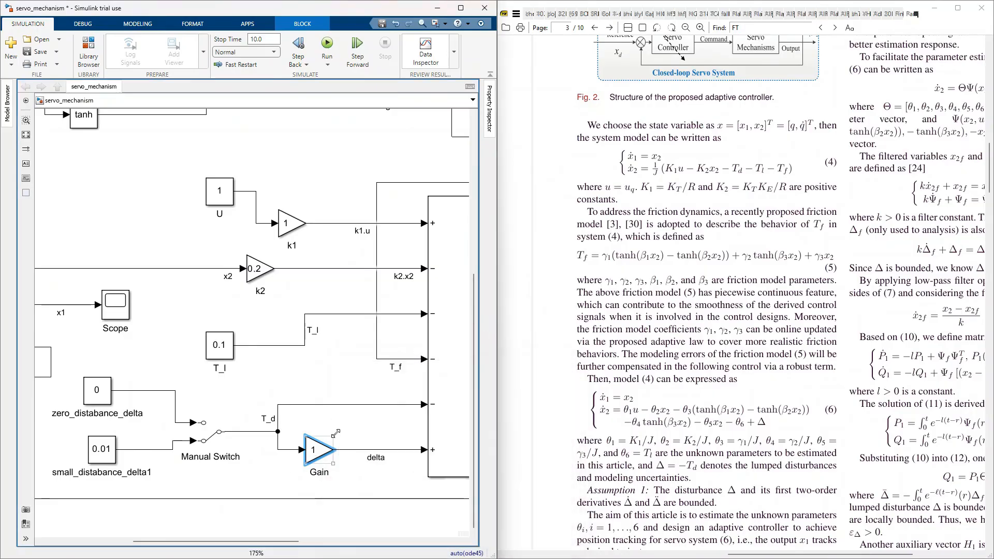
click(357, 439)
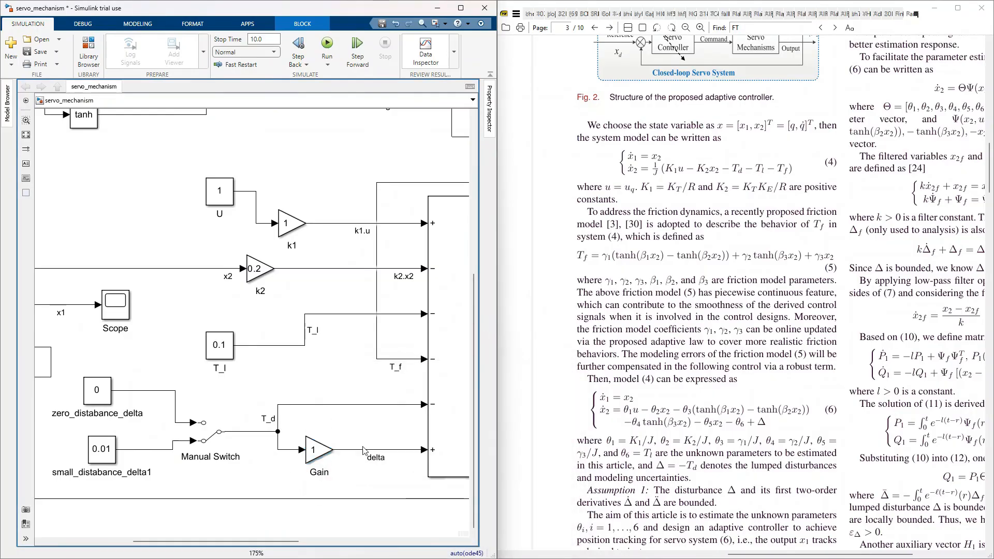
Examine the T_d and delta inputs of the Add block and its torqueSumDelta output to the 1/J gain against equation (6)
scroll(373, 453, up, 2)
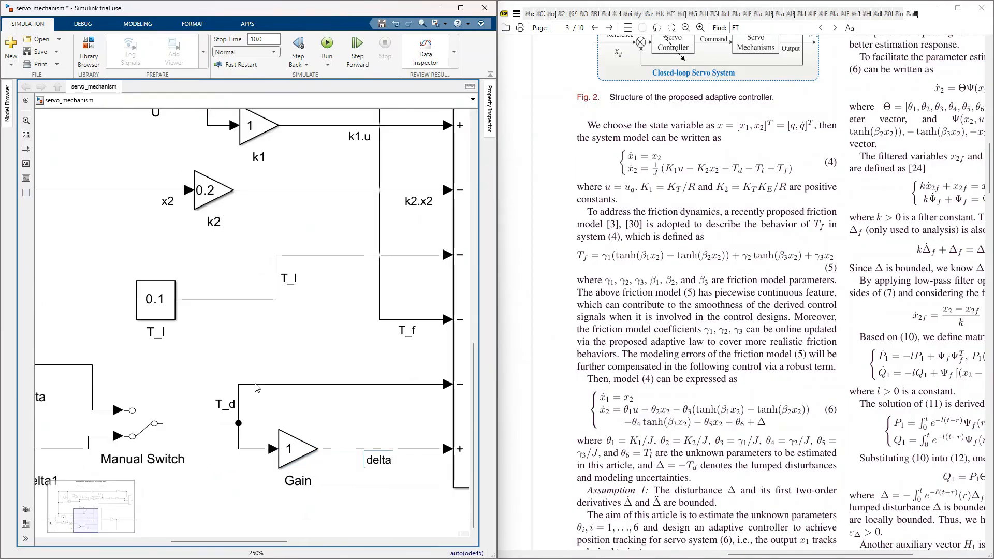
scroll(257, 410, down, 1)
scroll(257, 410, down, 4)
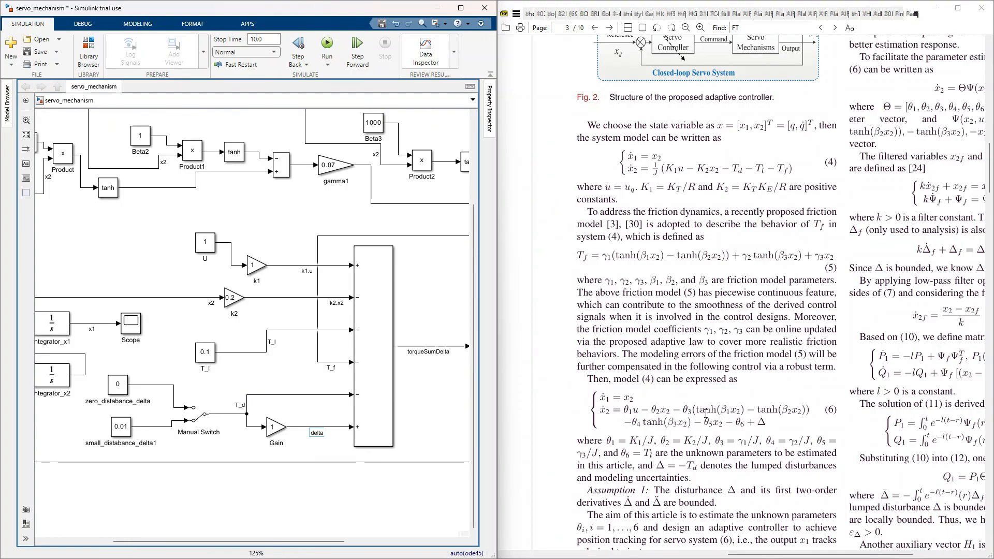
scroll(236, 336, down, 2)
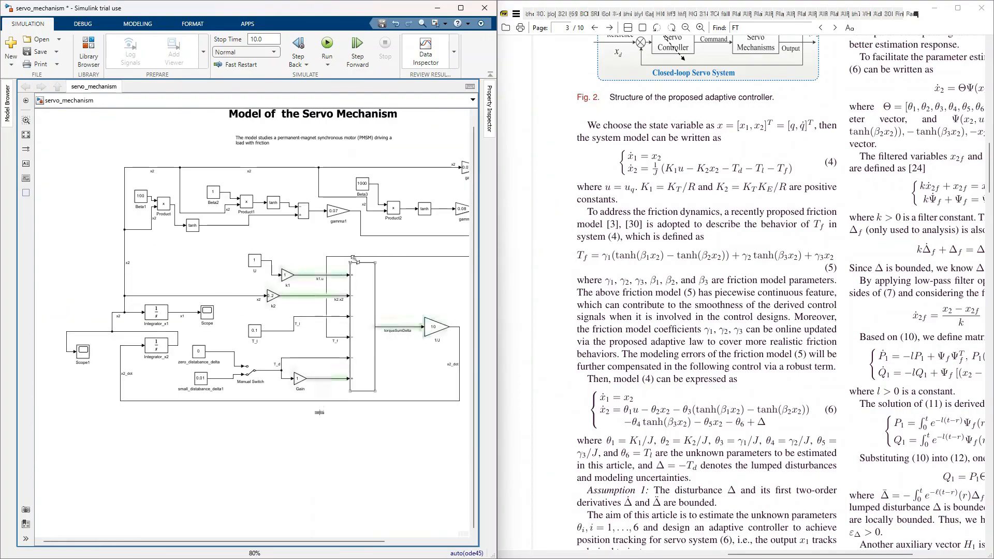
scroll(308, 293, up, 4)
scroll(253, 332, down, 3)
scroll(306, 298, up, 3)
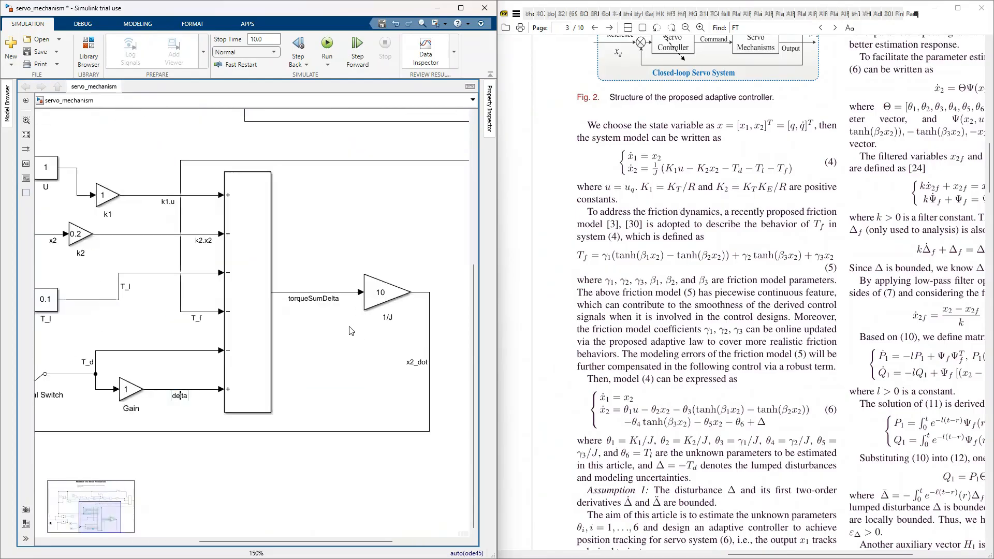
scroll(422, 326, down, 2)
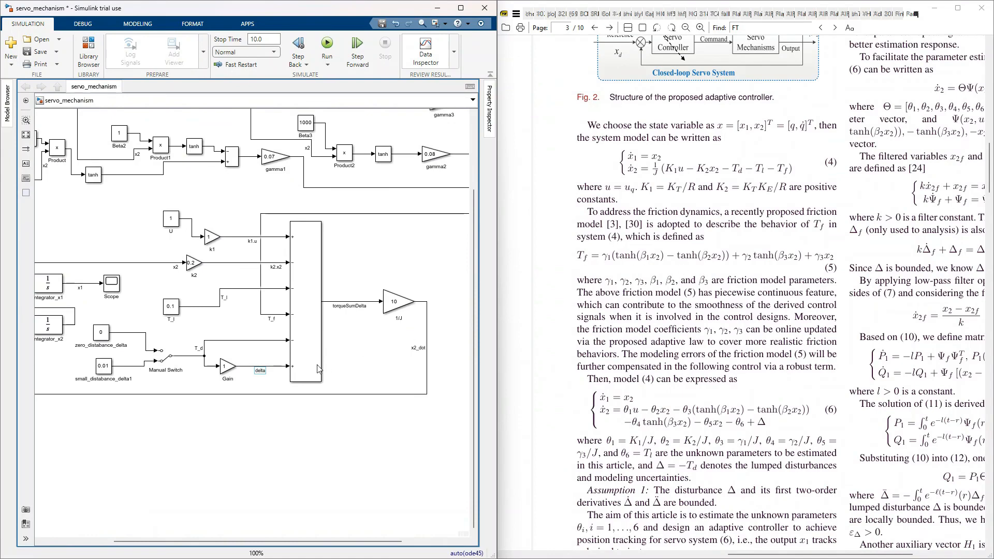
Bring the whole servo mechanism model into view and enlarge equation (6) with its parameter definitions in the paper
scroll(262, 363, down, 2)
scroll(168, 226, up, 1)
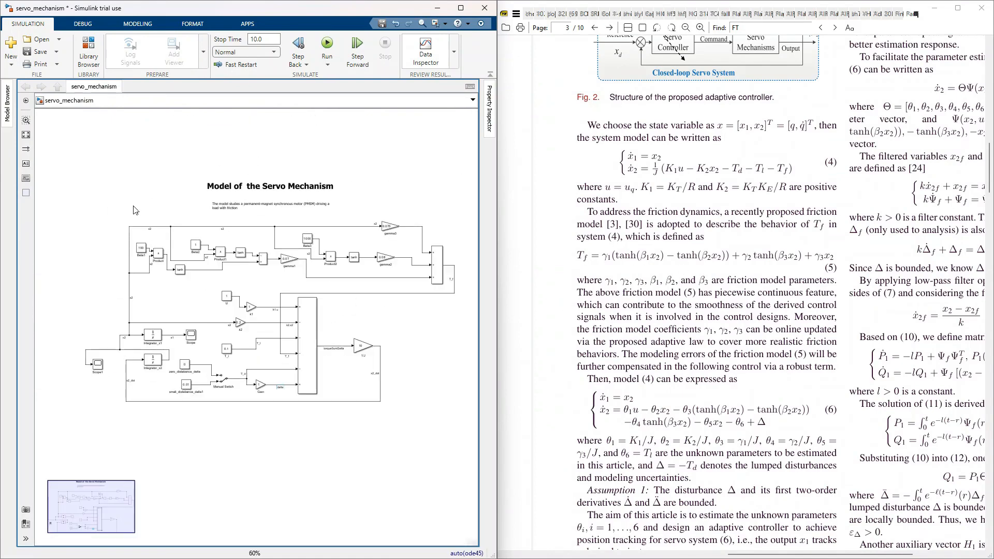
scroll(595, 352, down, 2)
scroll(645, 359, down, 3)
scroll(656, 332, up, 3)
scroll(655, 329, up, 3)
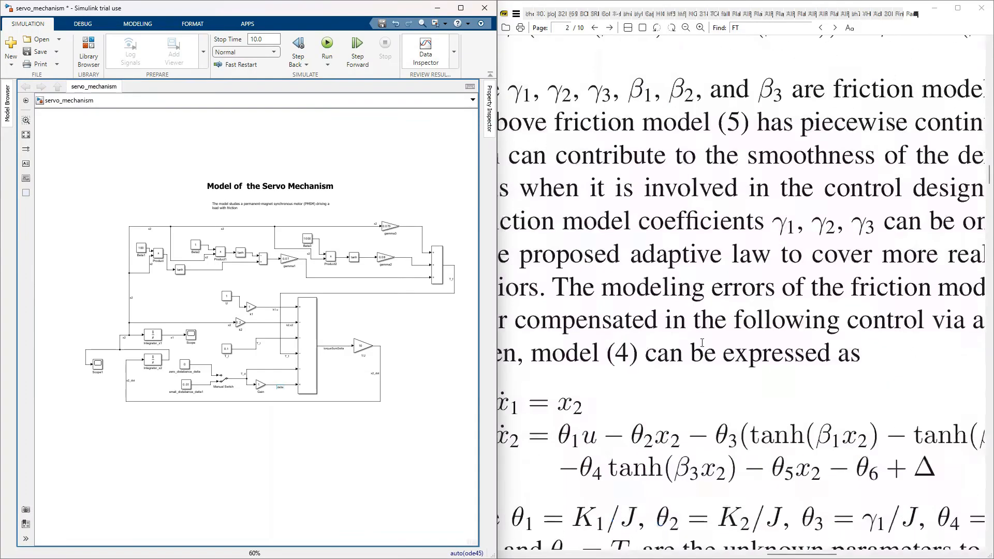